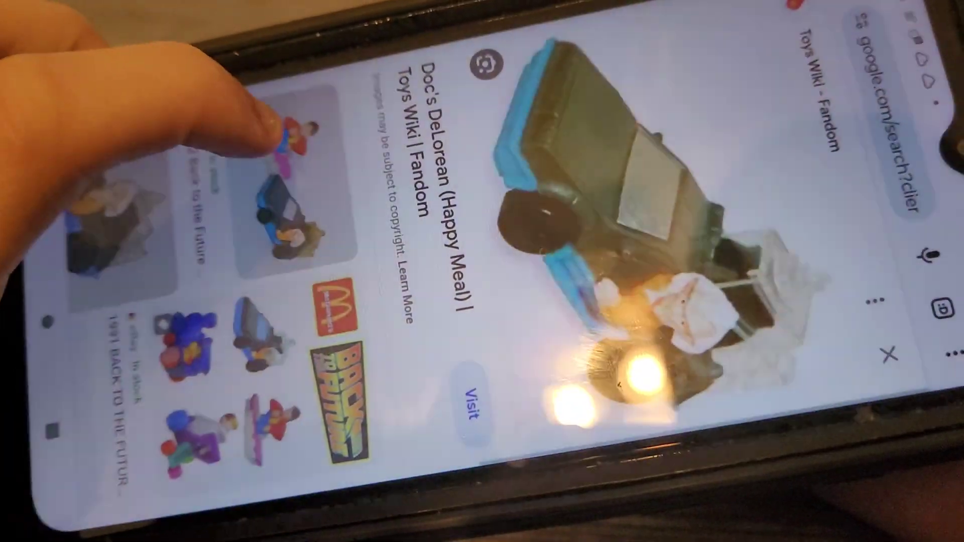
pyautogui.press('Print')
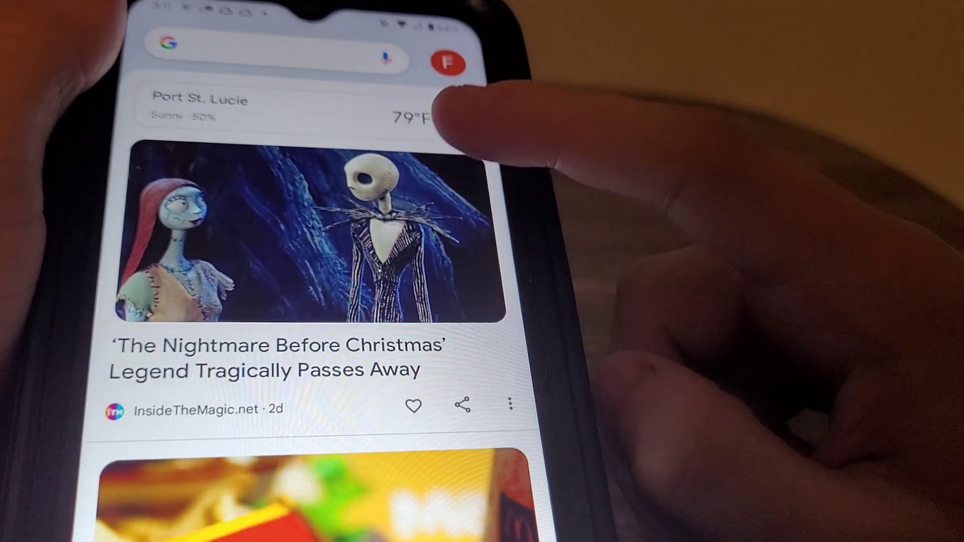
pyautogui.scroll(-5, 407, 385)
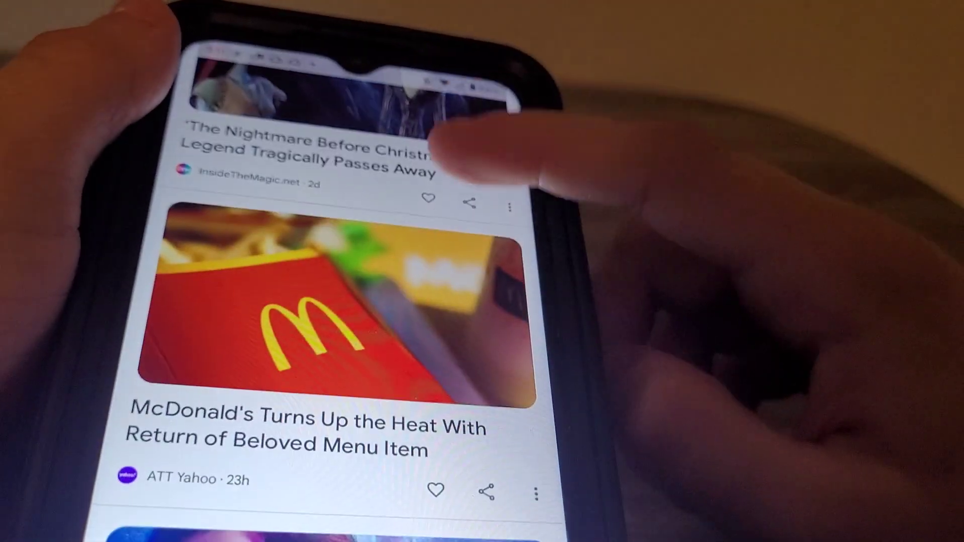
pyautogui.scroll(-5, 331, 301)
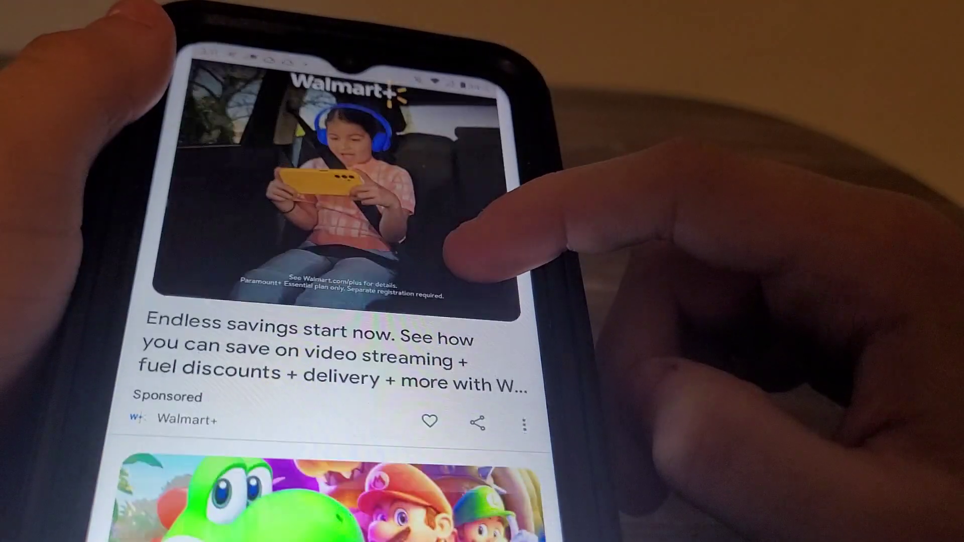